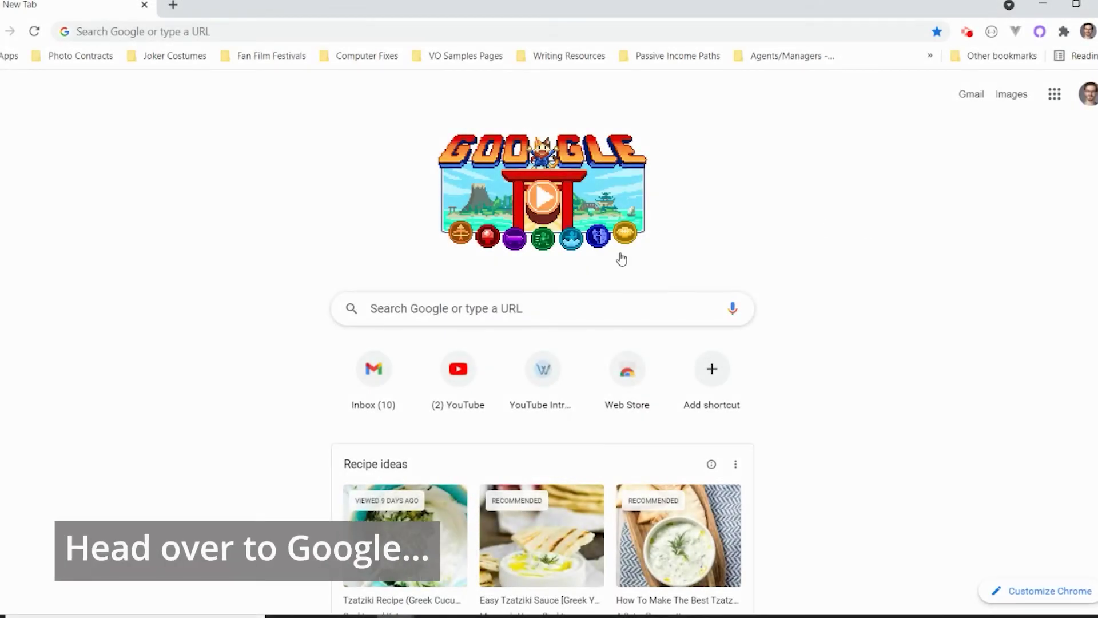
Step: Search Google for 'epos connect' using the autocomplete suggestion for 'epos'
right_click(503, 328)
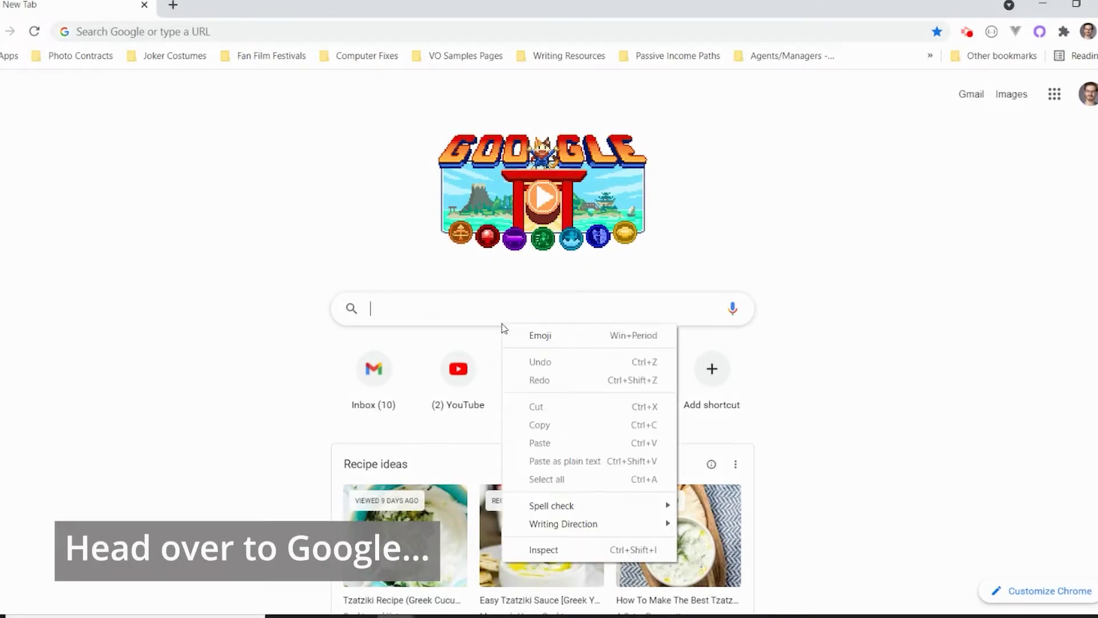
click(478, 319)
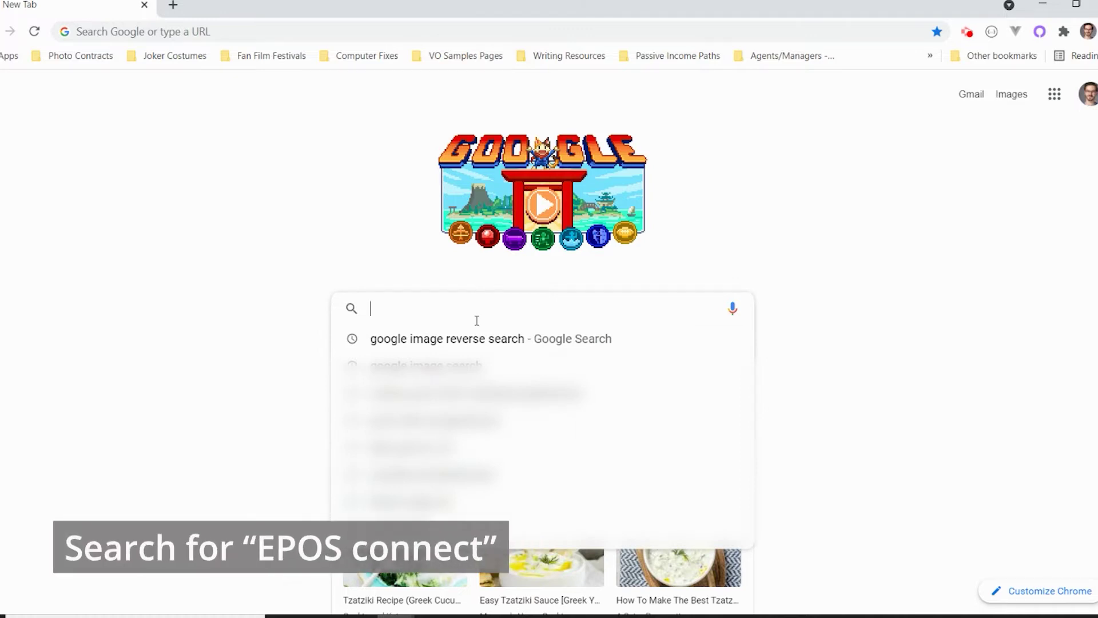
text(epos connect)
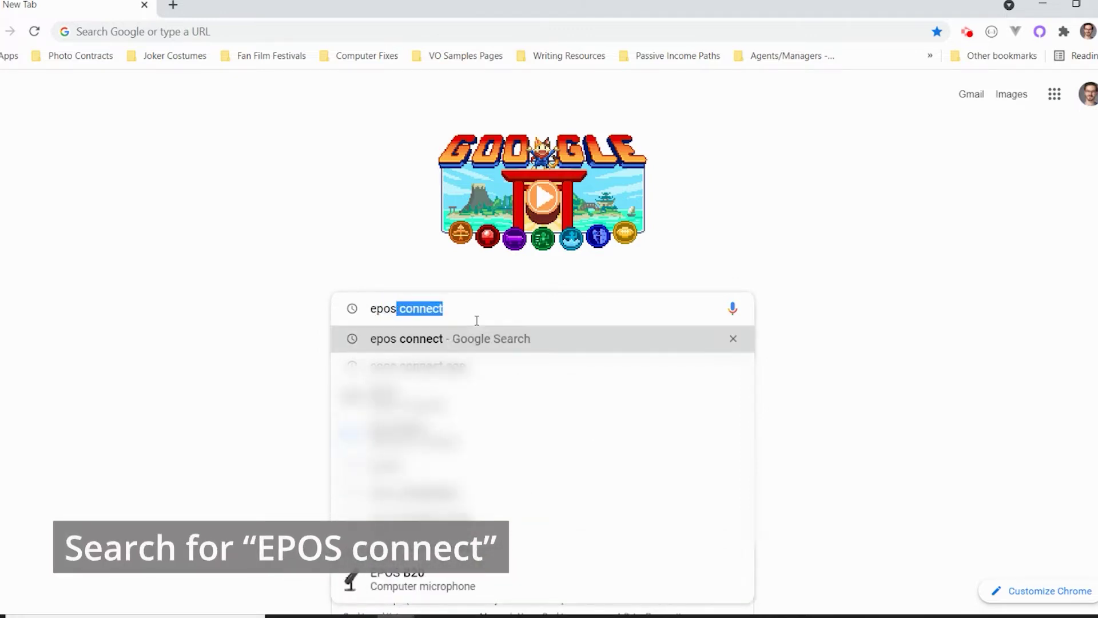
key(Return)
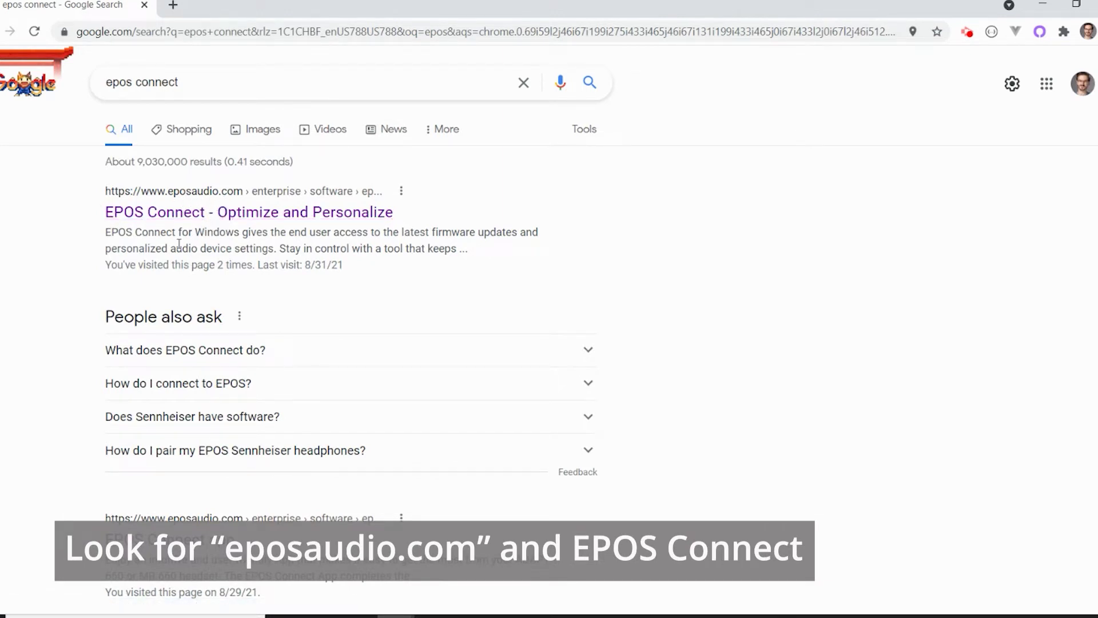
Step: Open the eposaudio.com EPOS Connect page and scroll to its Downloads for Windows list
click(268, 217)
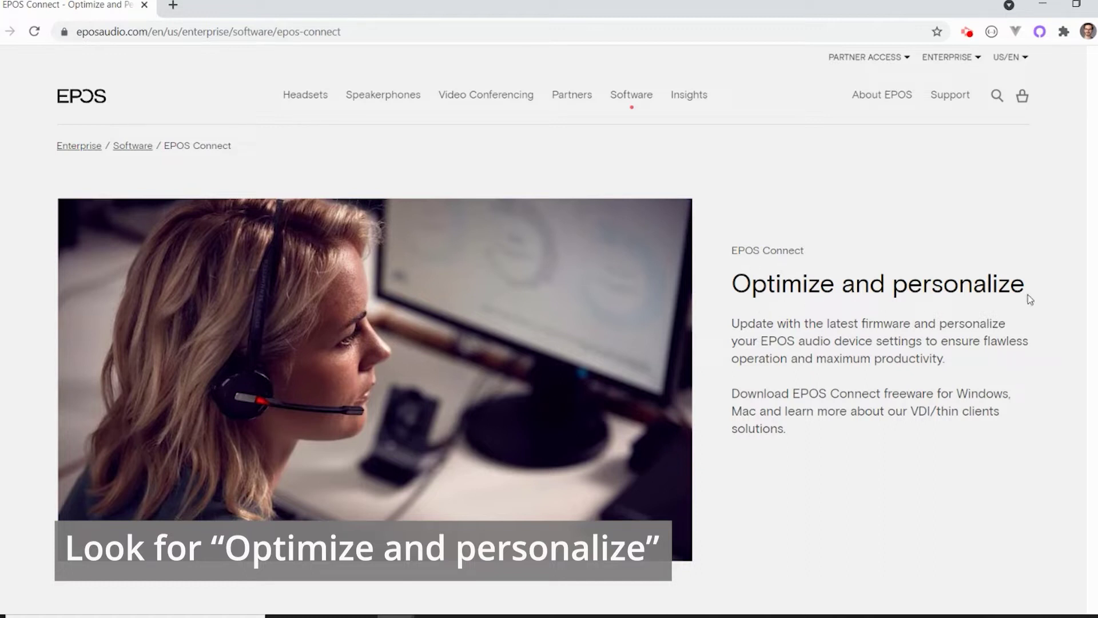
scroll(811, 329, down, 10)
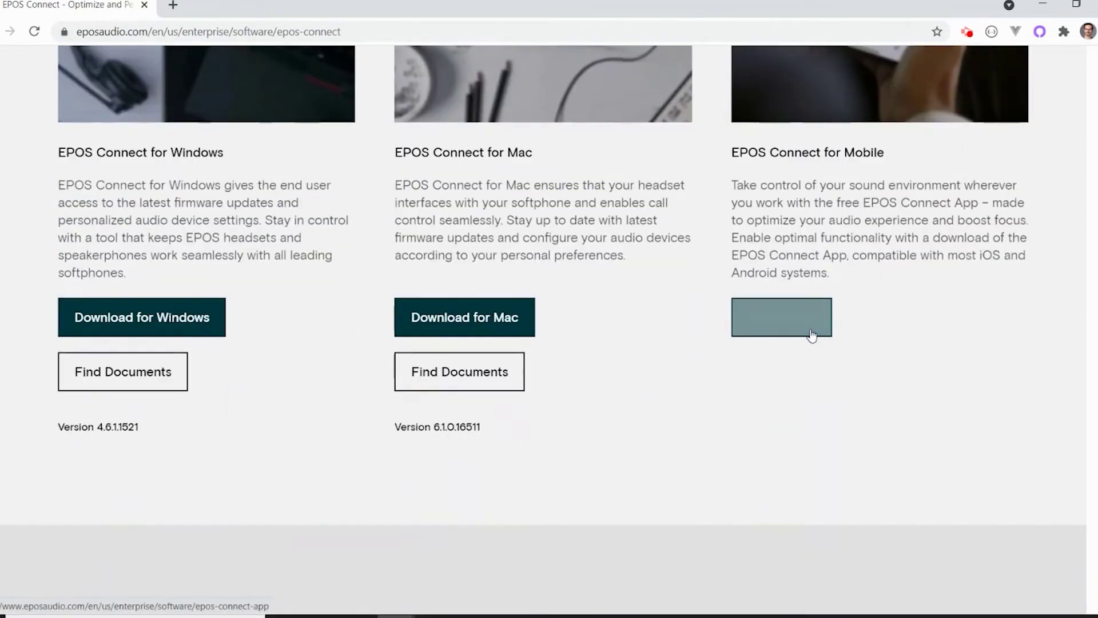
scroll(810, 334, down, 6)
scroll(812, 336, down, 20)
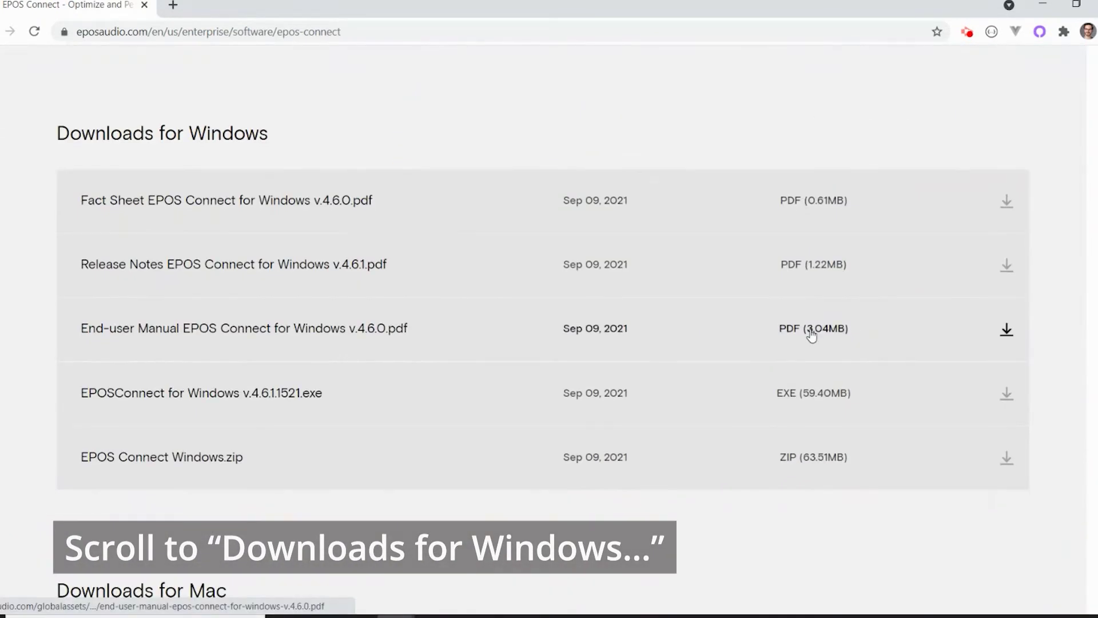
scroll(435, 250, down, 7)
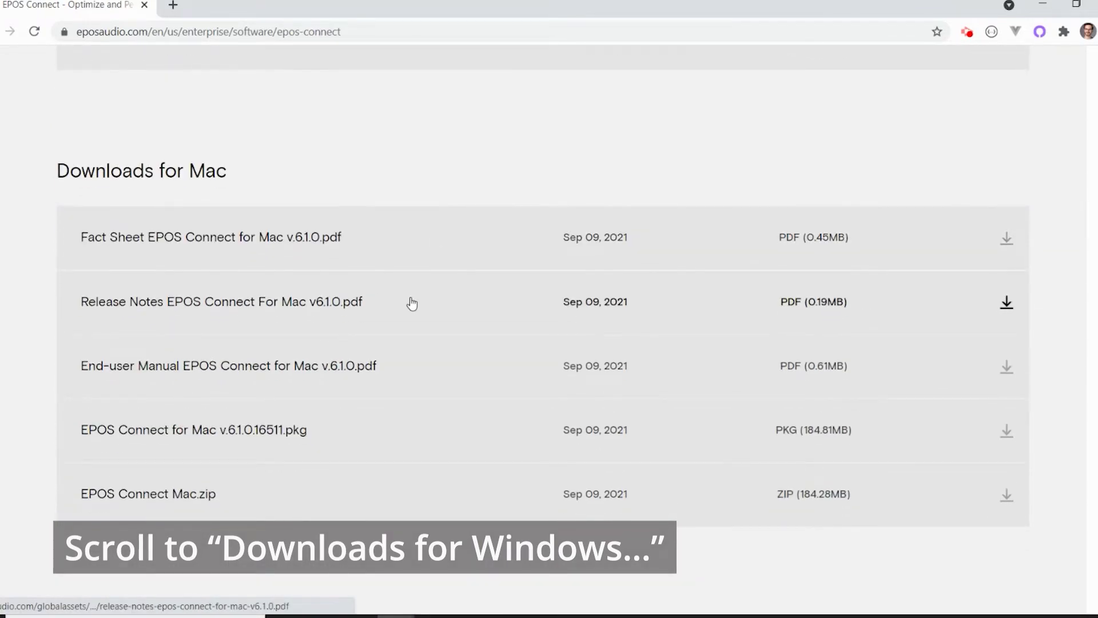
scroll(412, 304, up, 7)
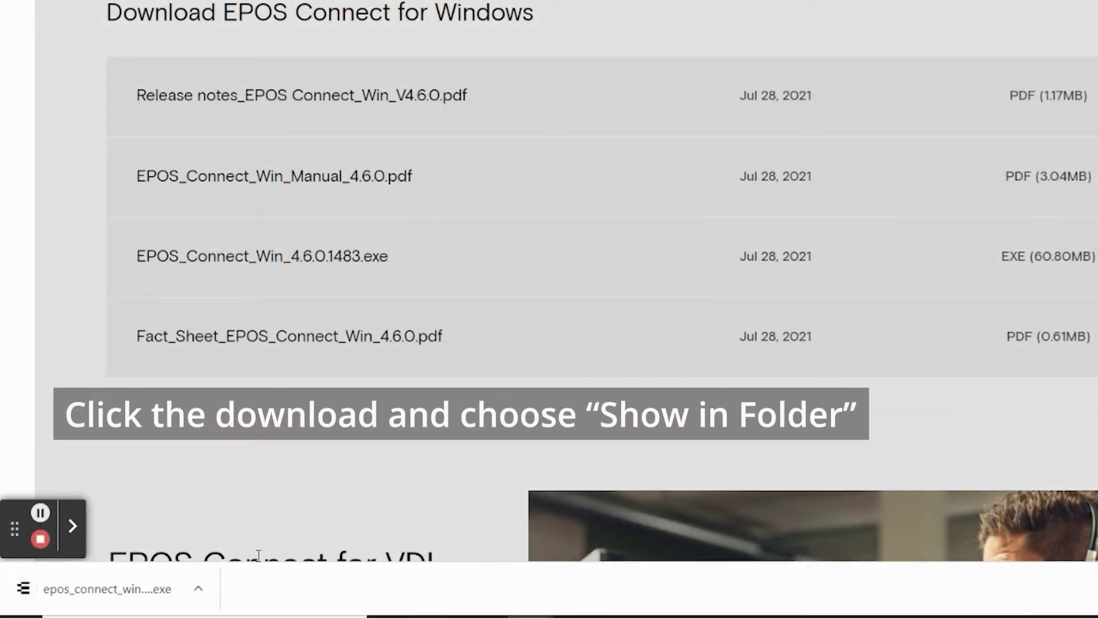
Step: Open the download-bar options for the downloaded EPOS Connect Windows installer
click(209, 590)
Step: Show the installer in Downloads, refresh the folder, and select epos_connect_win_4.6.0.1483
click(254, 521)
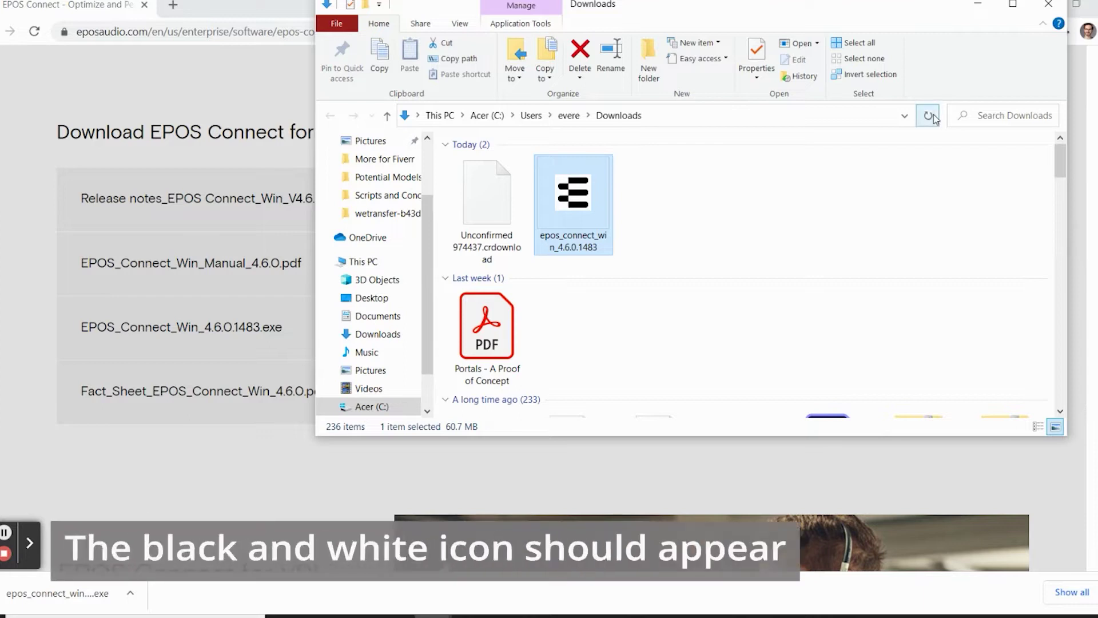
click(611, 210)
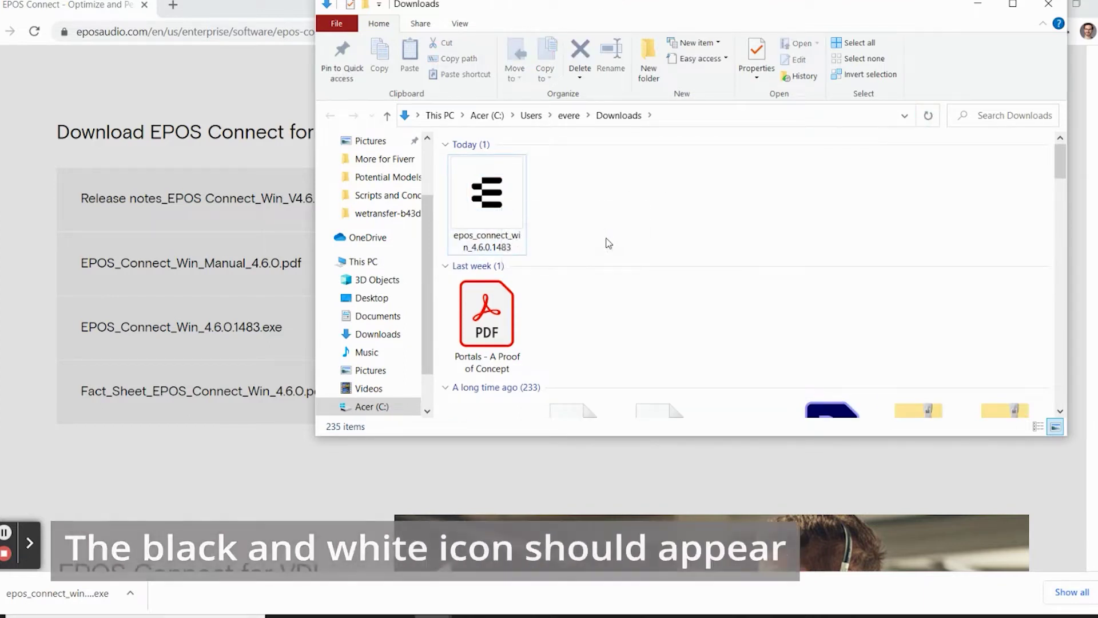
click(472, 212)
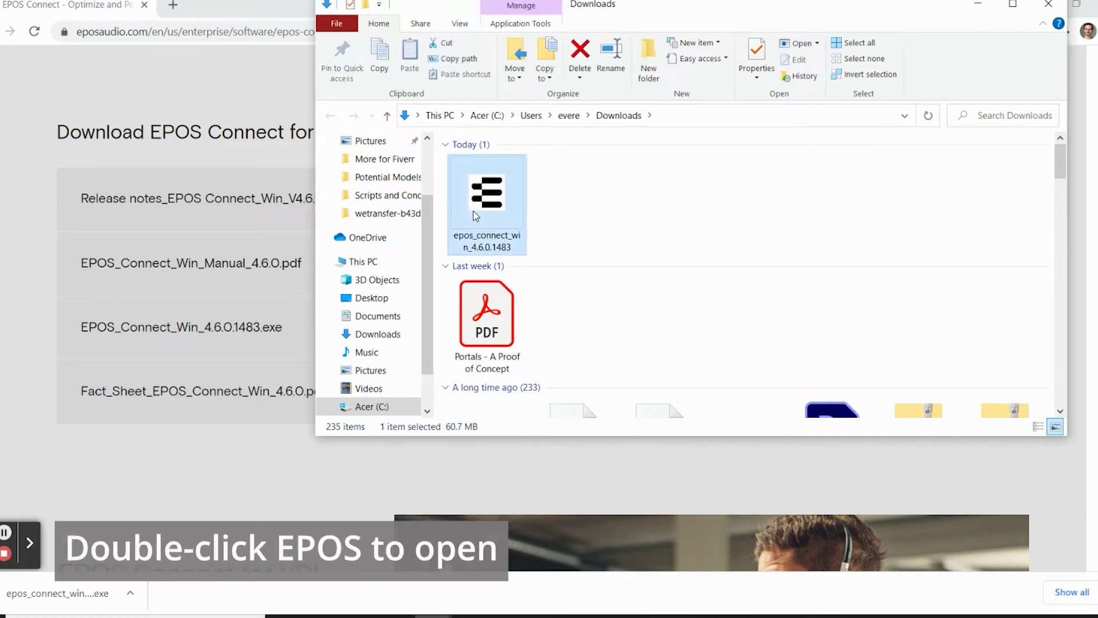
Step: Run the epos_connect_win_4.6.0.1483 installer, accept the license terms, and finish setup
double_click(473, 211)
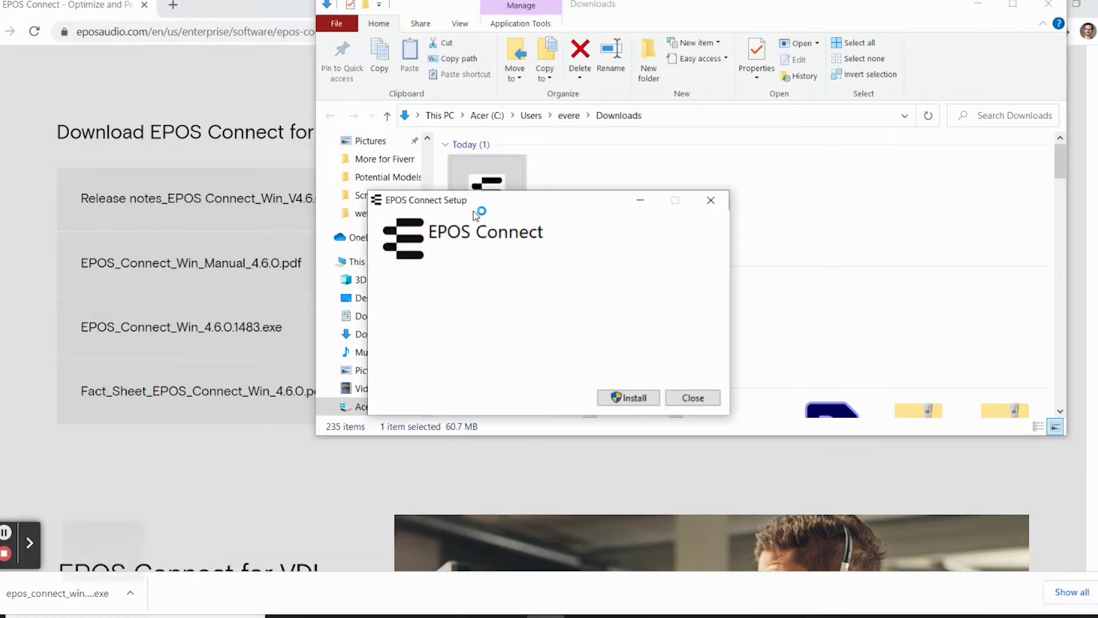
click(632, 399)
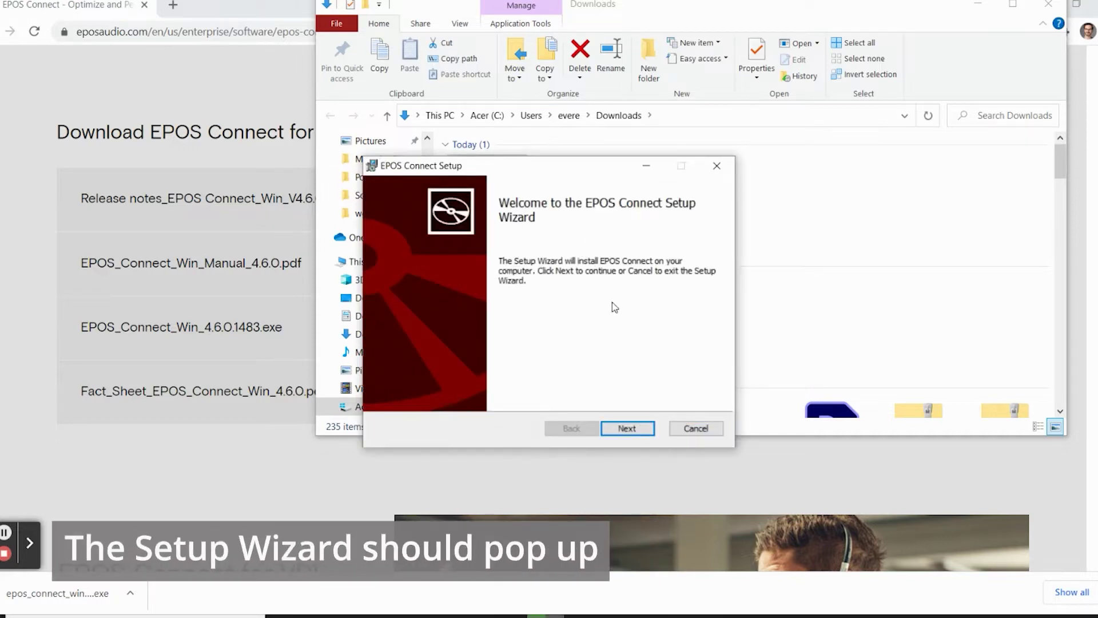
click(625, 427)
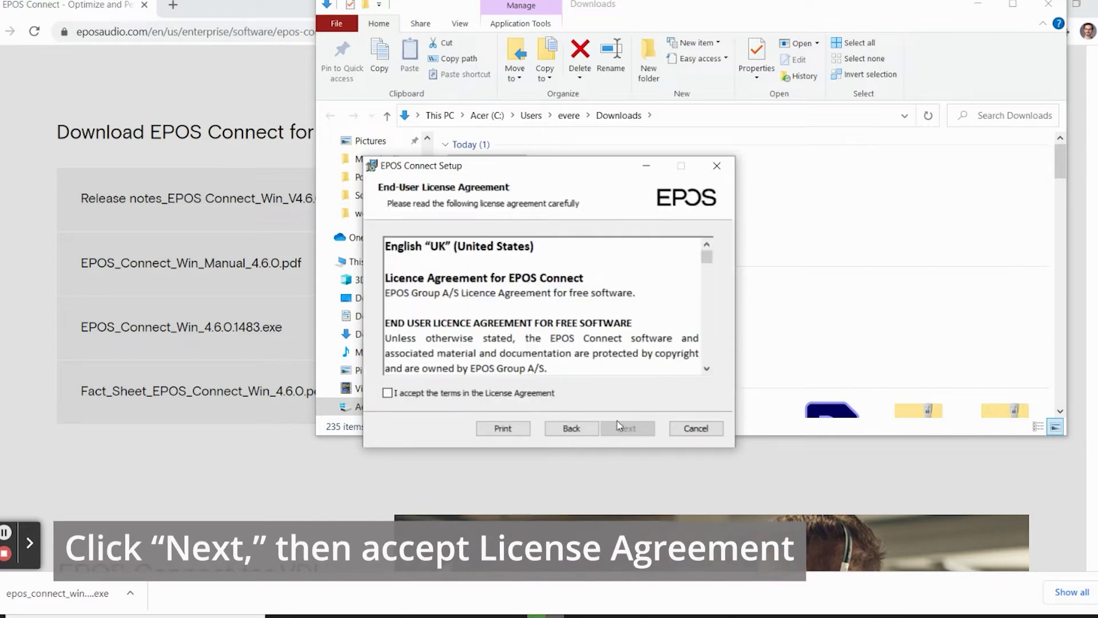
click(389, 394)
click(709, 326)
click(713, 330)
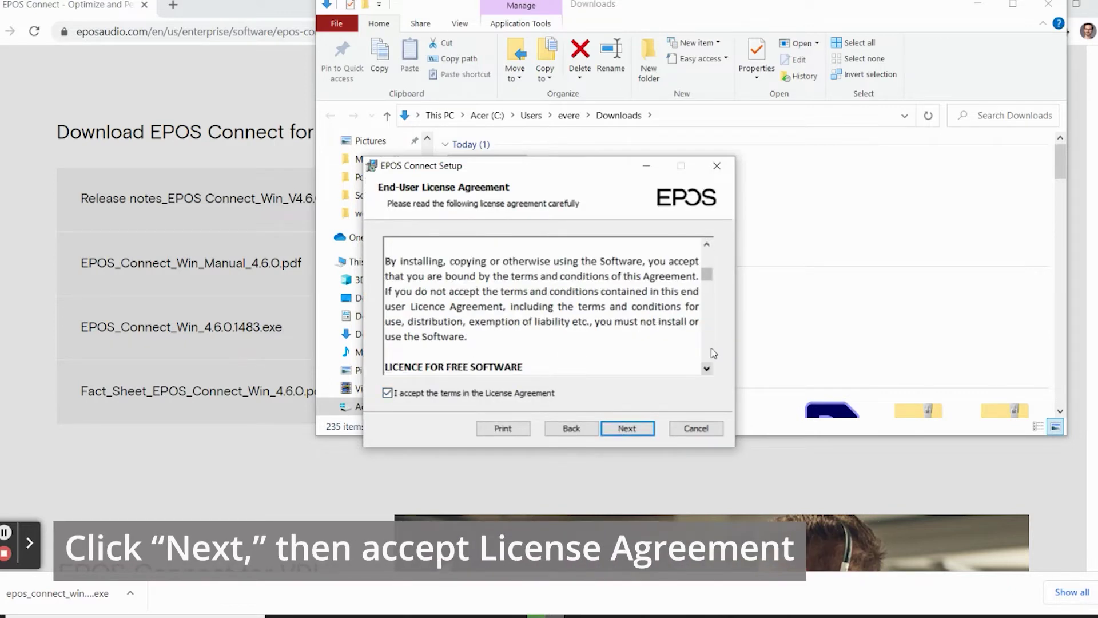
drag(707, 277, 711, 373)
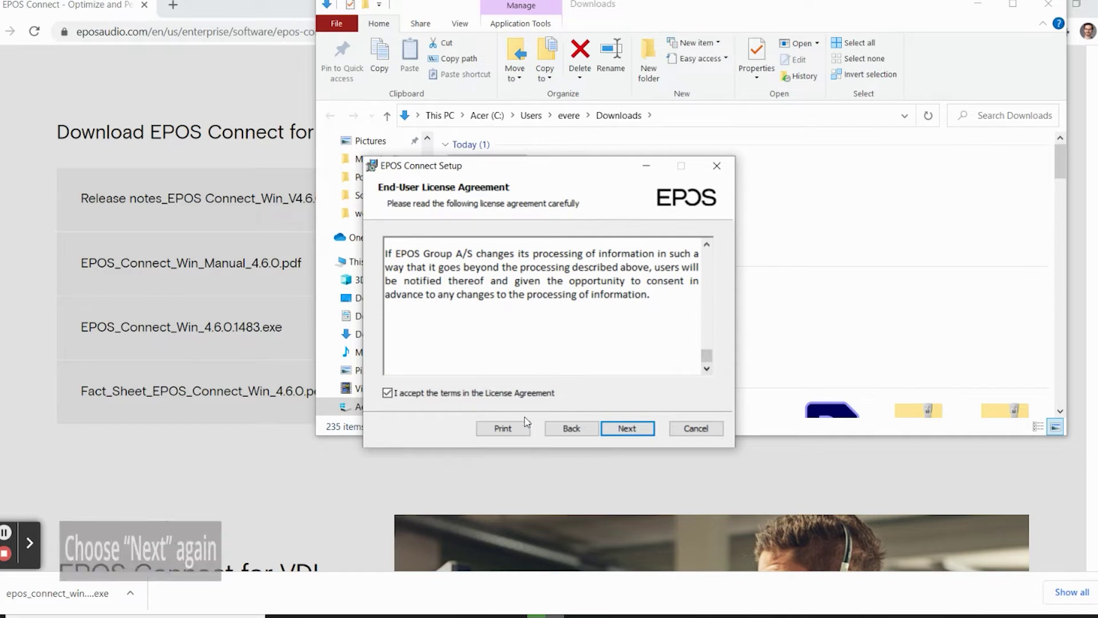
click(646, 429)
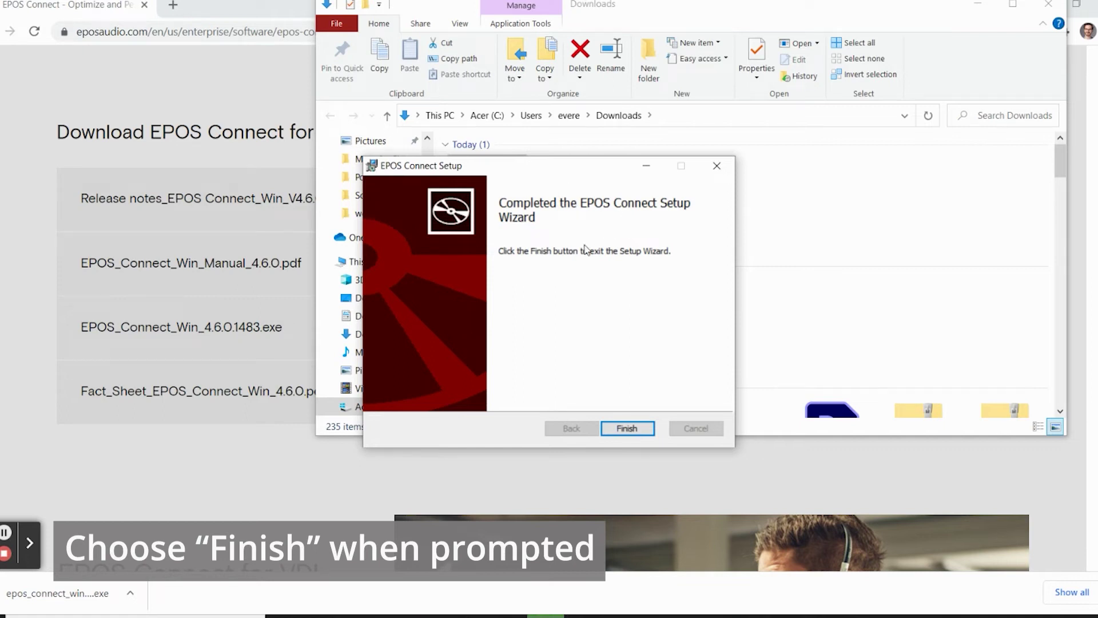
click(629, 431)
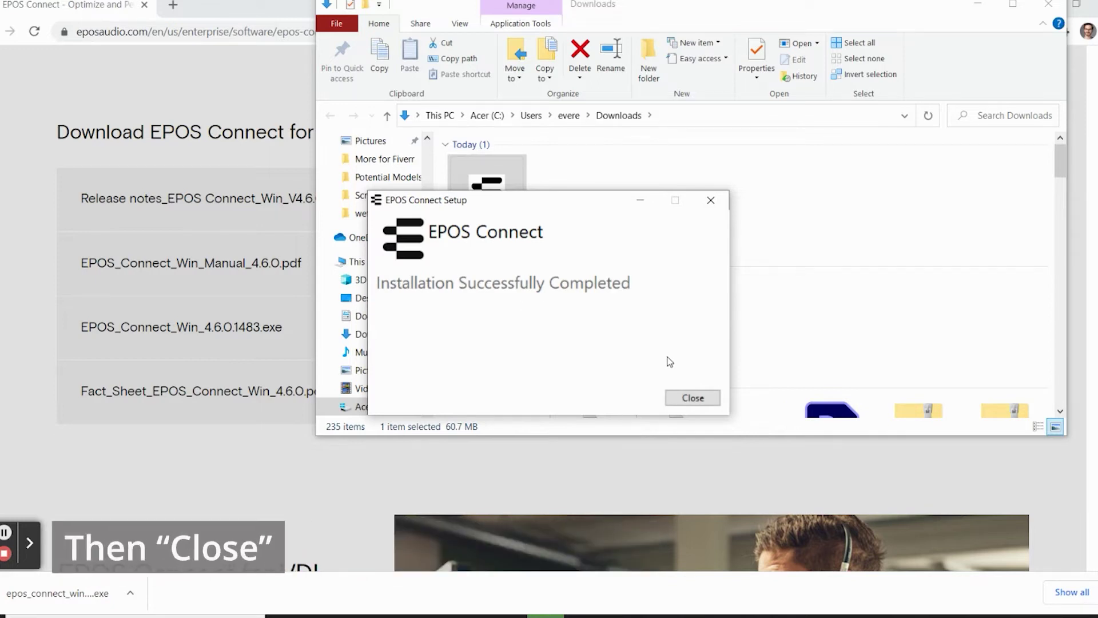
click(686, 401)
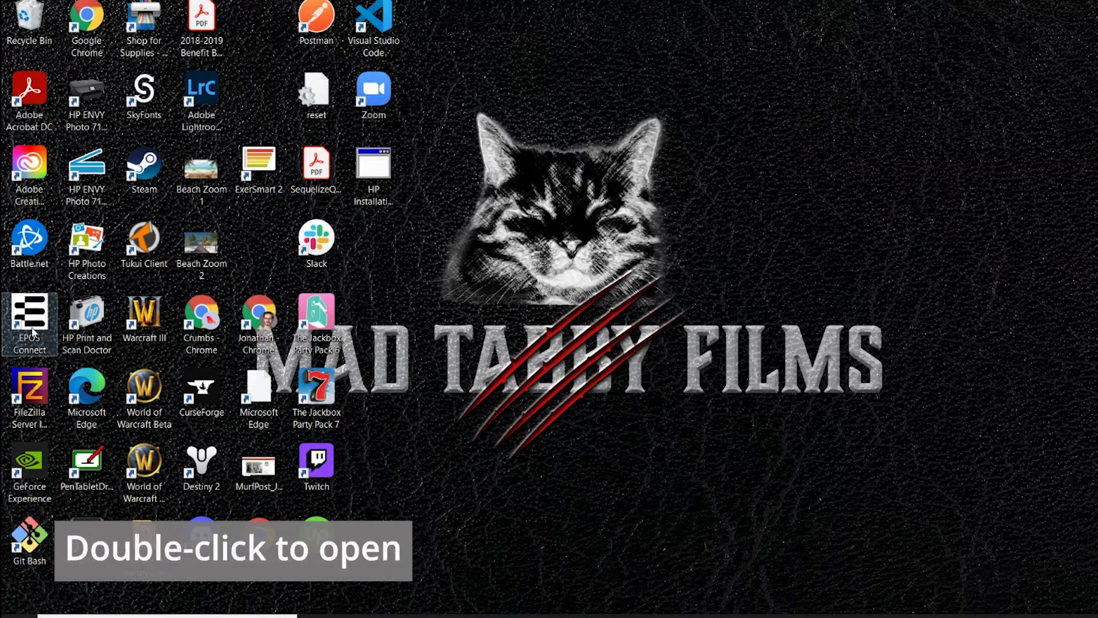
Step: Launch EPOS Connect from the desktop and view its Updates page showing firmware 181 available
double_click(32, 332)
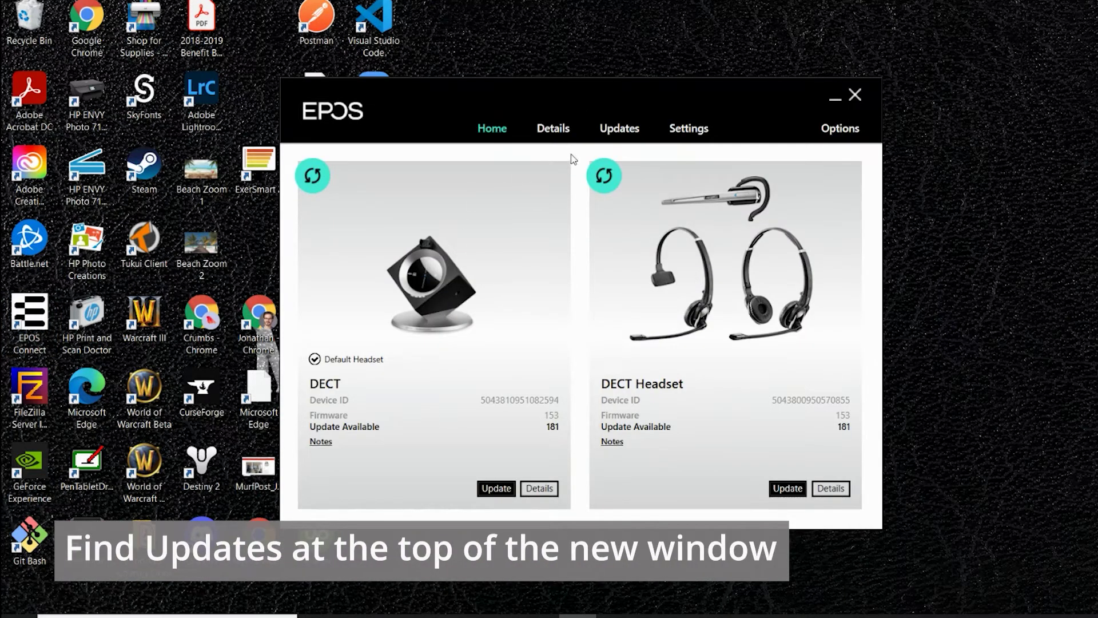
click(621, 130)
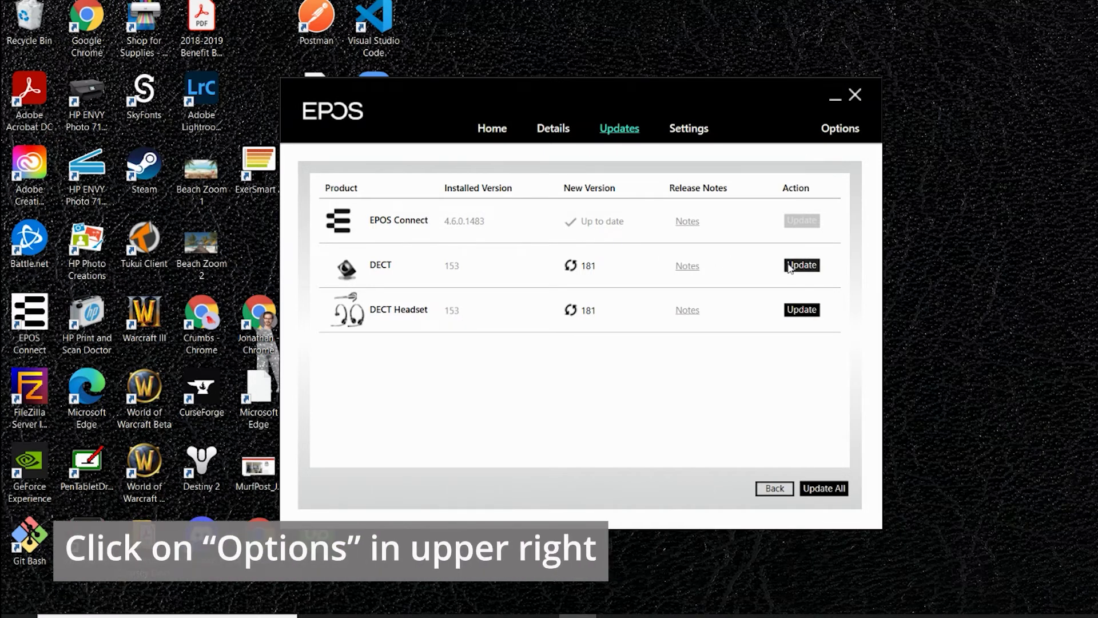
Step: Check for updates via Options and confirm updating DECT and DECT Headset firmware to 181
click(841, 128)
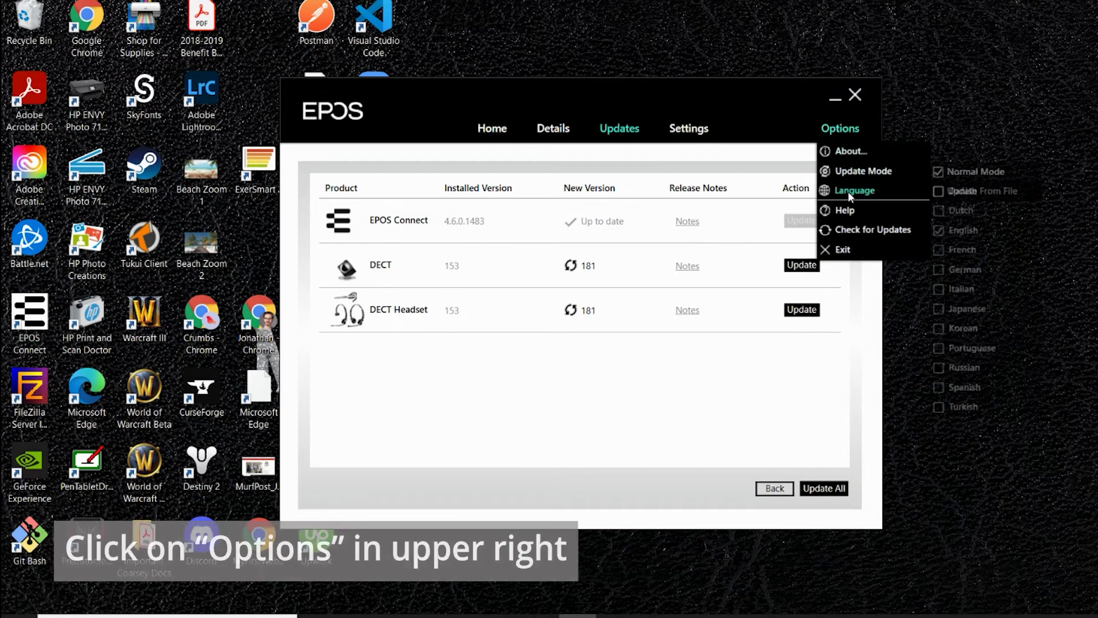
click(851, 229)
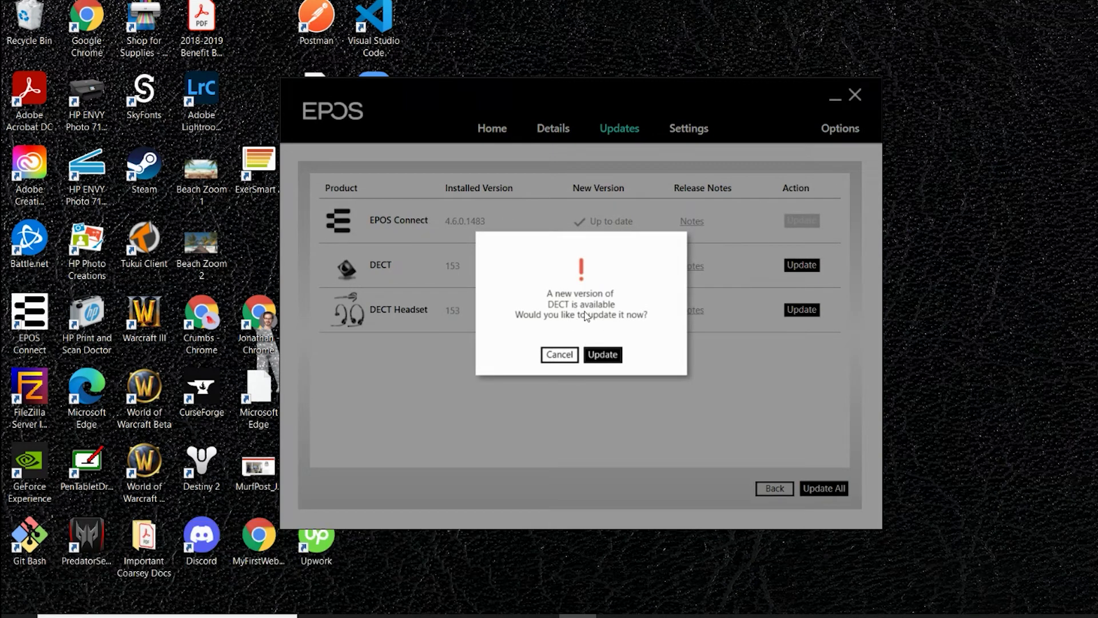
click(607, 359)
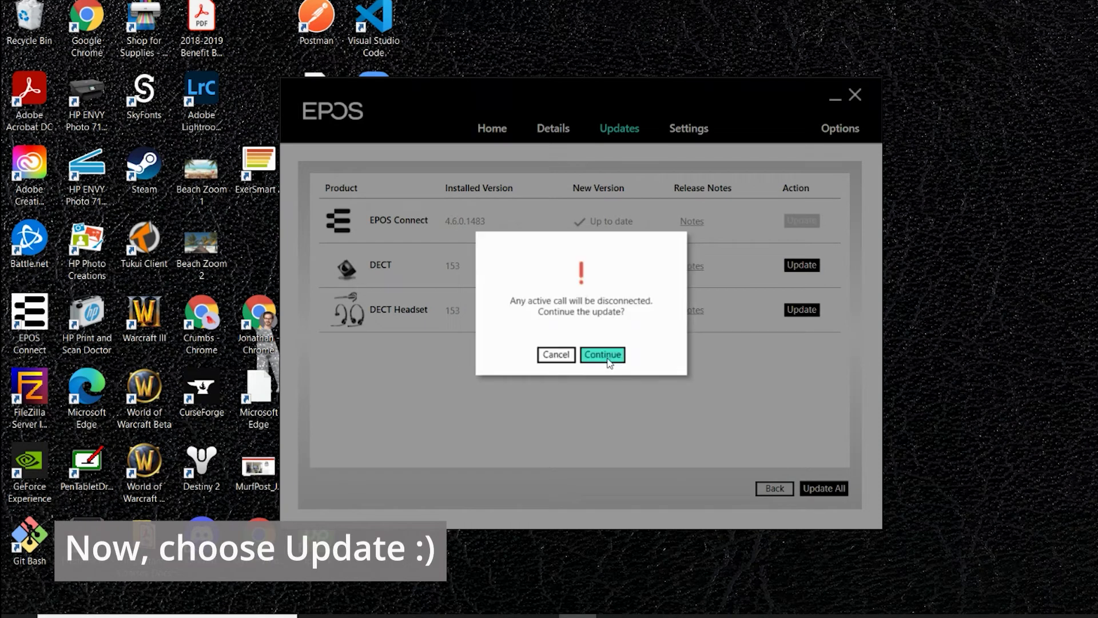
click(608, 359)
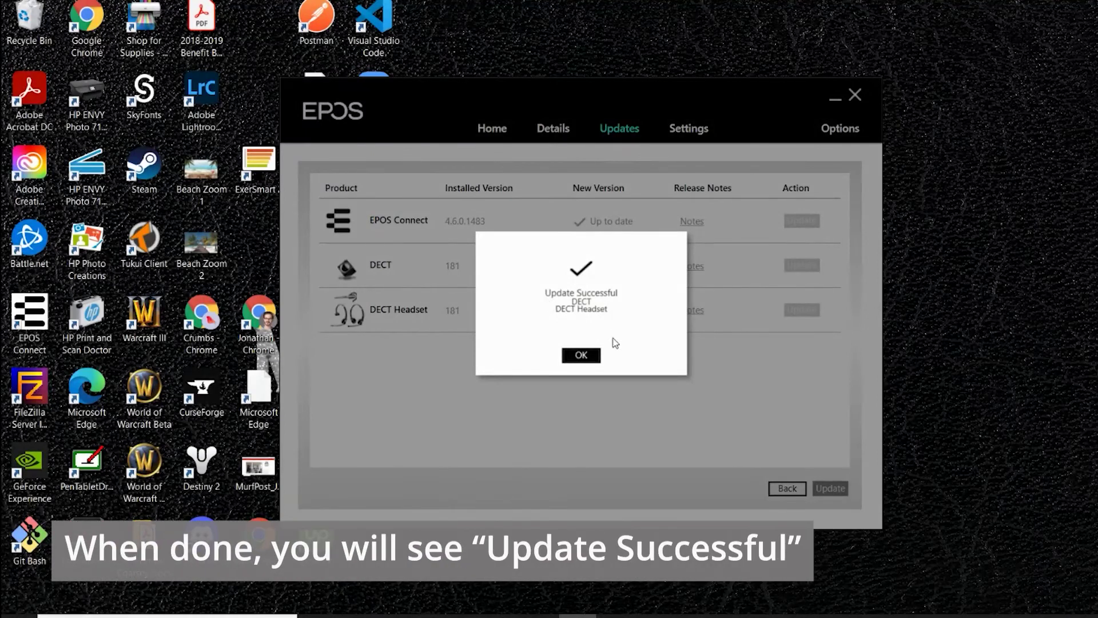
Step: Dismiss the Update Successful message once DECT and DECT Headset reach version 181
click(581, 355)
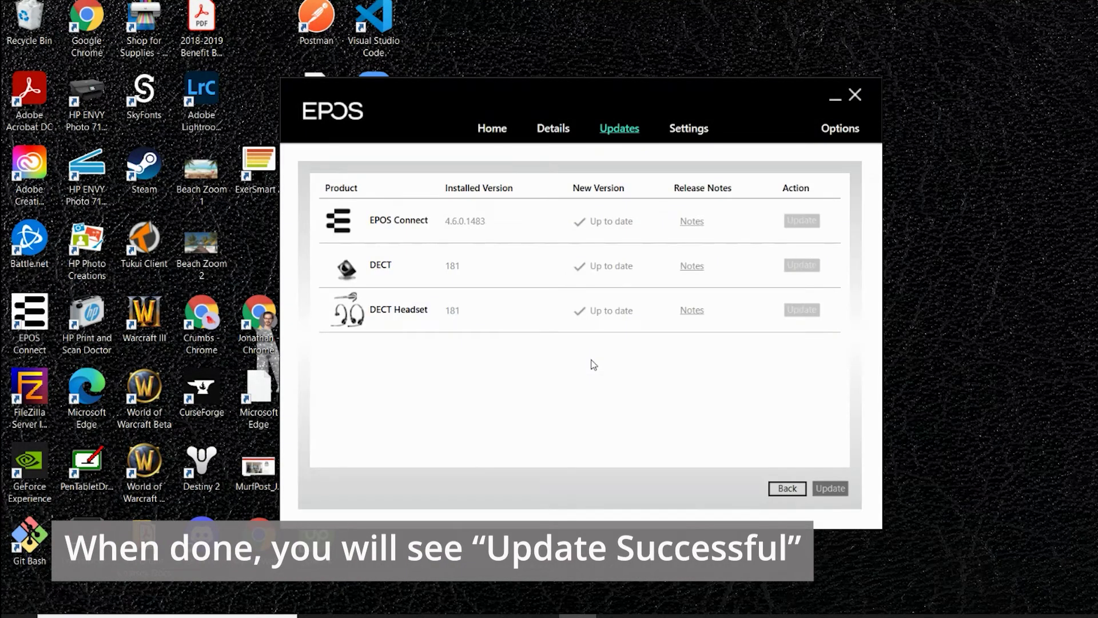